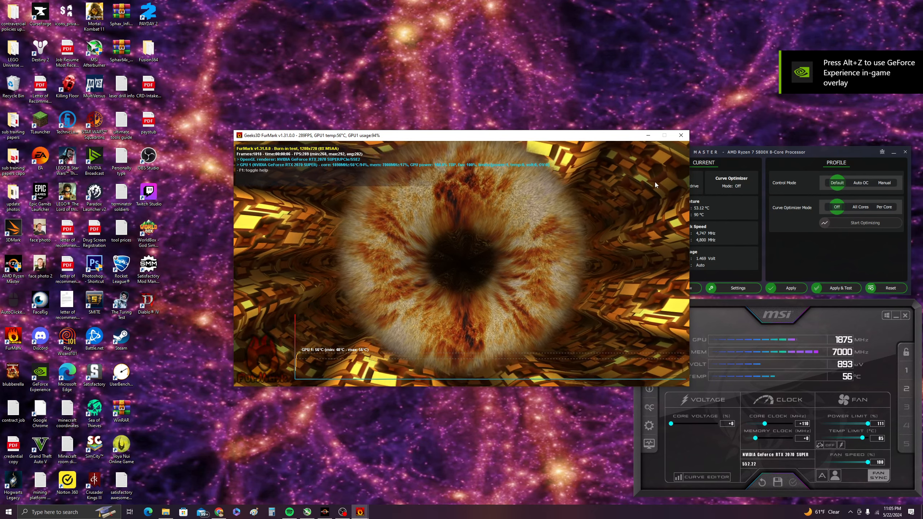
# Stop the running GPU stress test, clear the FurMark window away, and set the core clock offset to +120 MHz in MSI Afterburner
pyautogui.press('Escape')
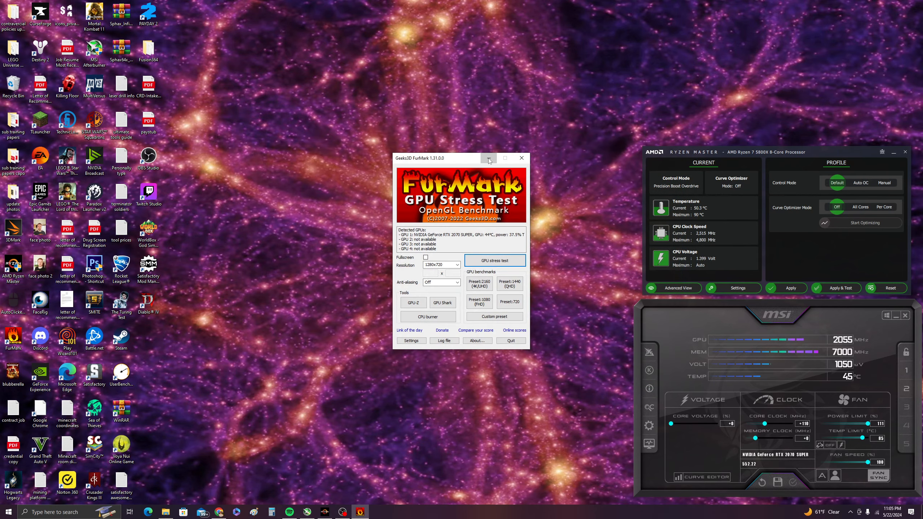
pyautogui.click(516, 162)
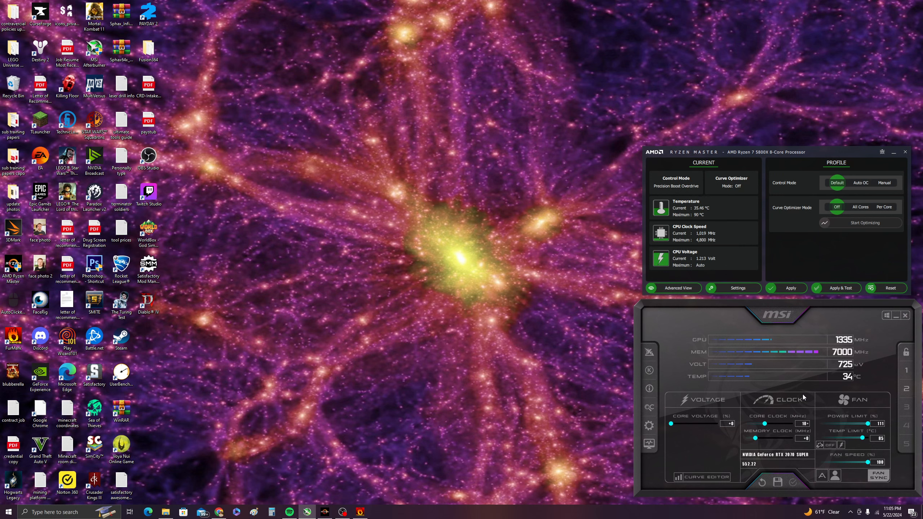
pyautogui.write('120')
pyautogui.press('Return')
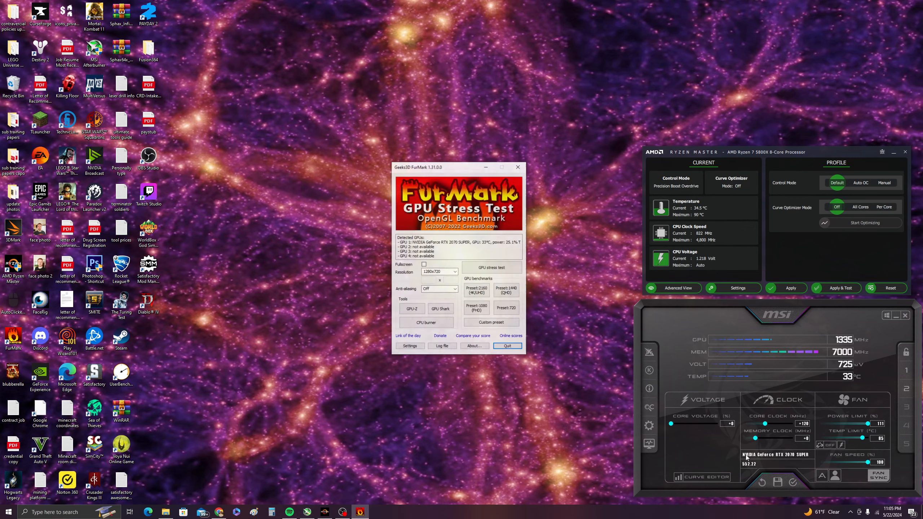
# Run the FurMark GPU stress test with the new core clock offset, stop it and clear FurMark from the desktop
pyautogui.click(495, 262)
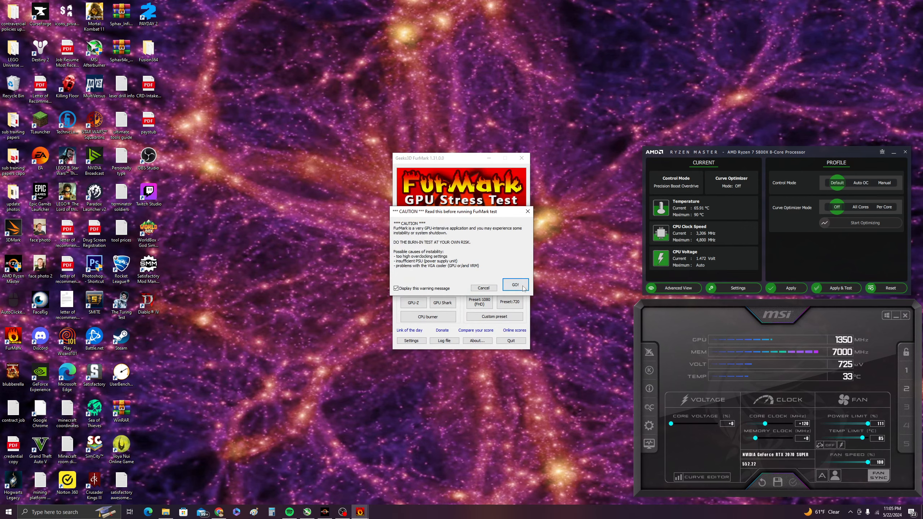
pyautogui.click(523, 288)
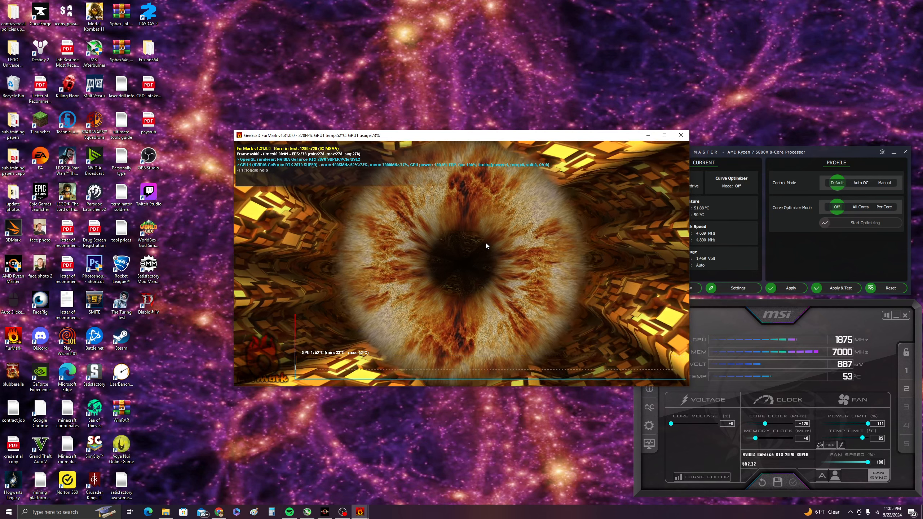
pyautogui.click(685, 136)
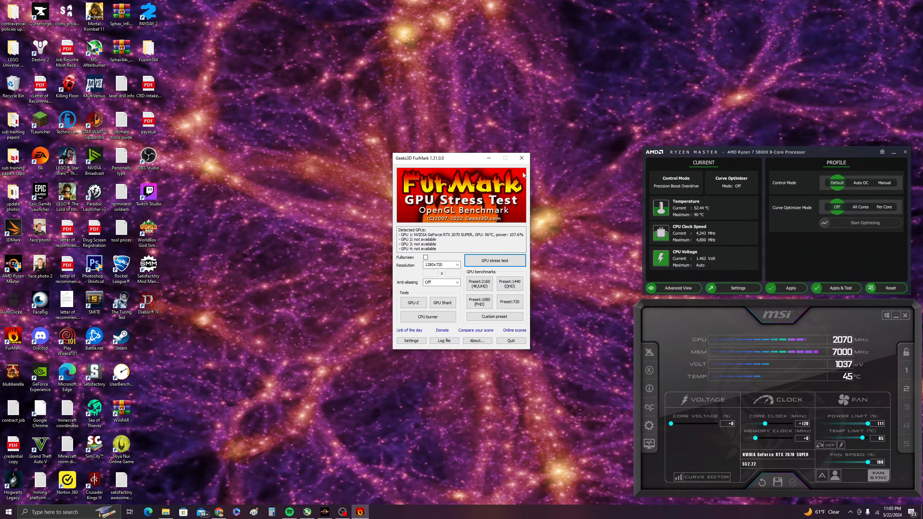
pyautogui.click(522, 158)
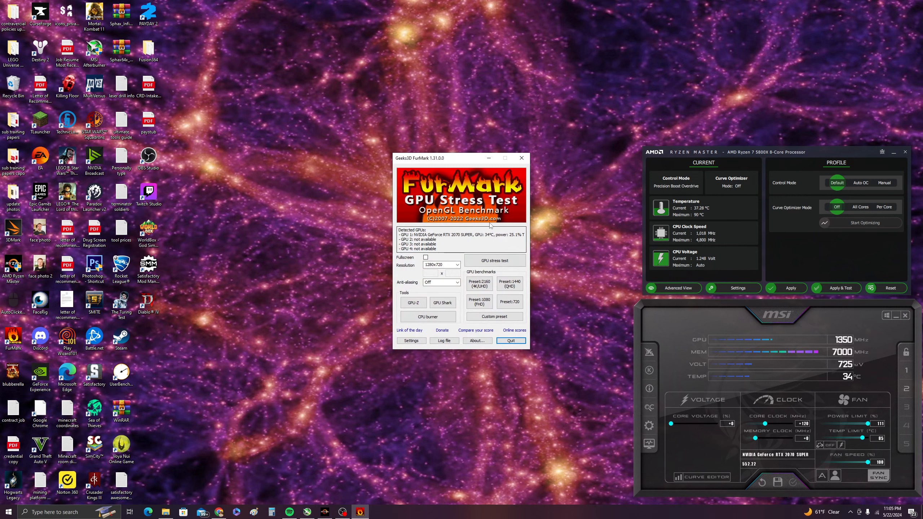
pyautogui.click(490, 158)
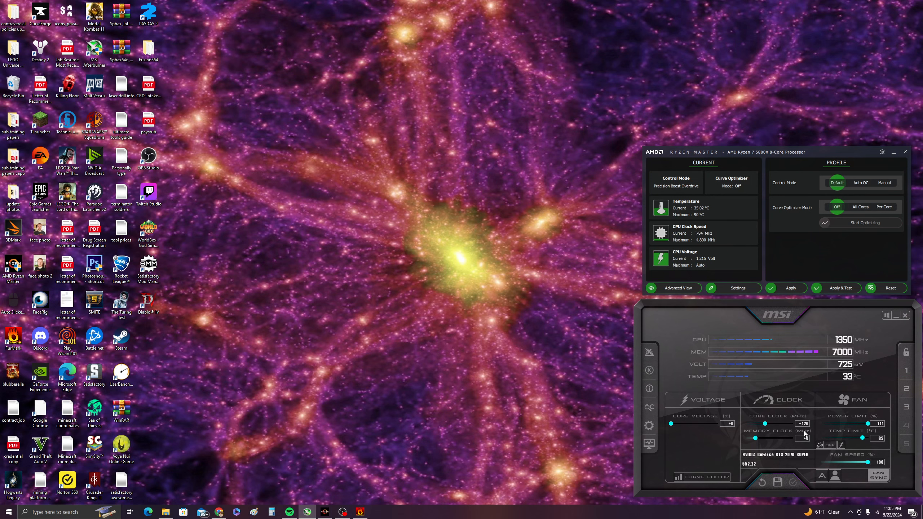
# Reset the GPU to defaults, then apply a power limit of 111%, a temperature limit of 85 °C and a fixed fan speed of 100%
pyautogui.click(764, 482)
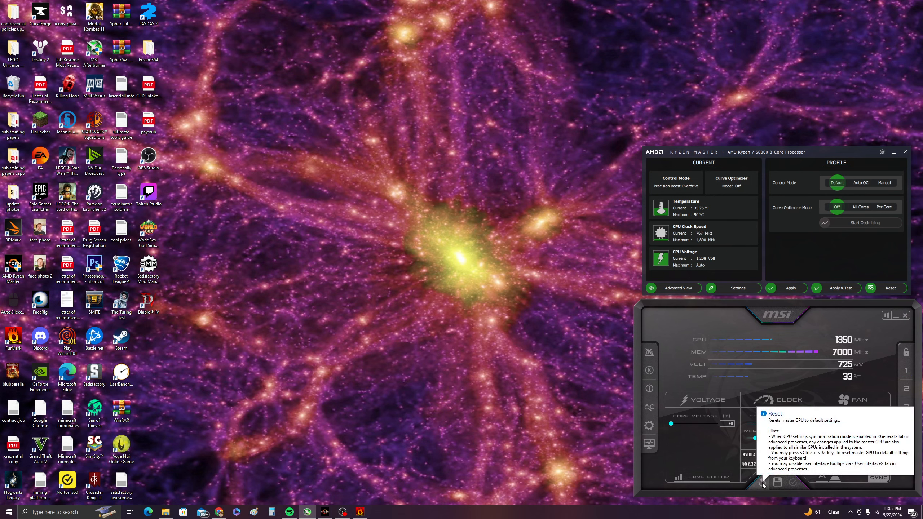
pyautogui.click(817, 432)
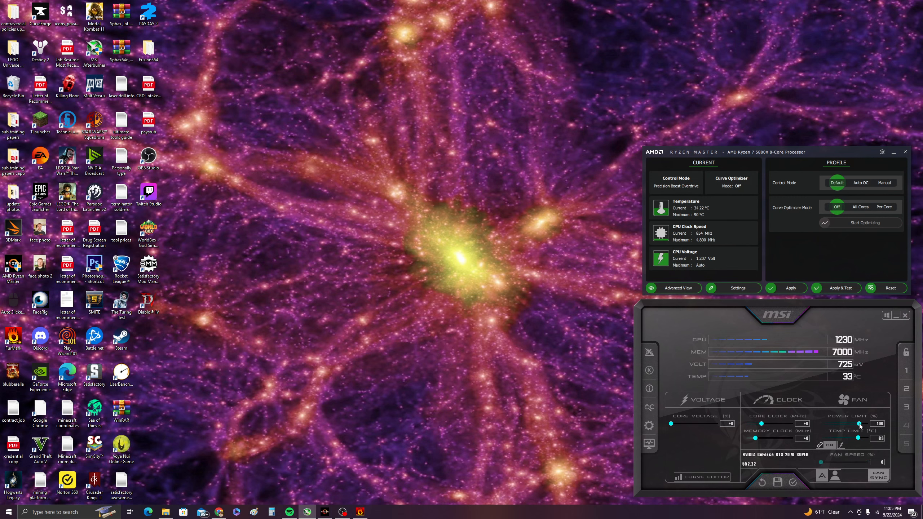
pyautogui.moveTo(859, 424); pyautogui.dragTo(871, 425)
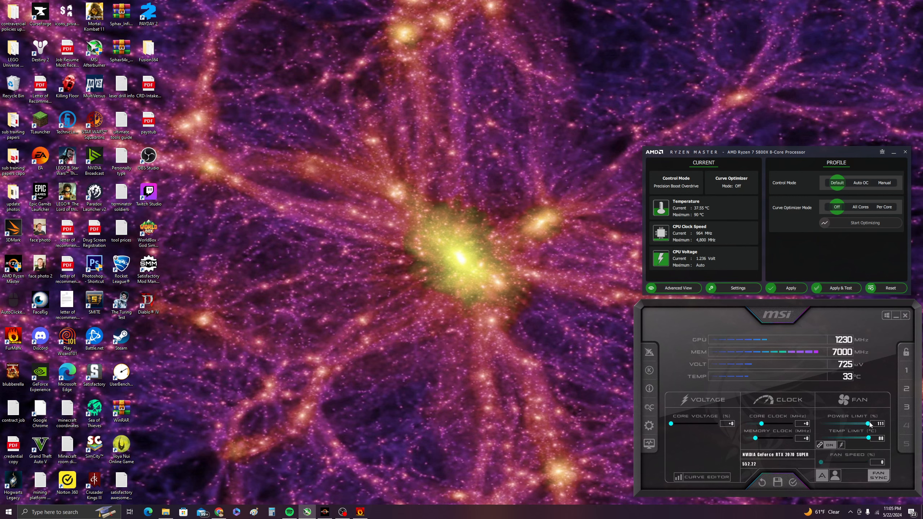
pyautogui.click(830, 445)
pyautogui.click(821, 474)
pyautogui.moveTo(822, 463); pyautogui.dragTo(868, 463)
pyautogui.click(789, 484)
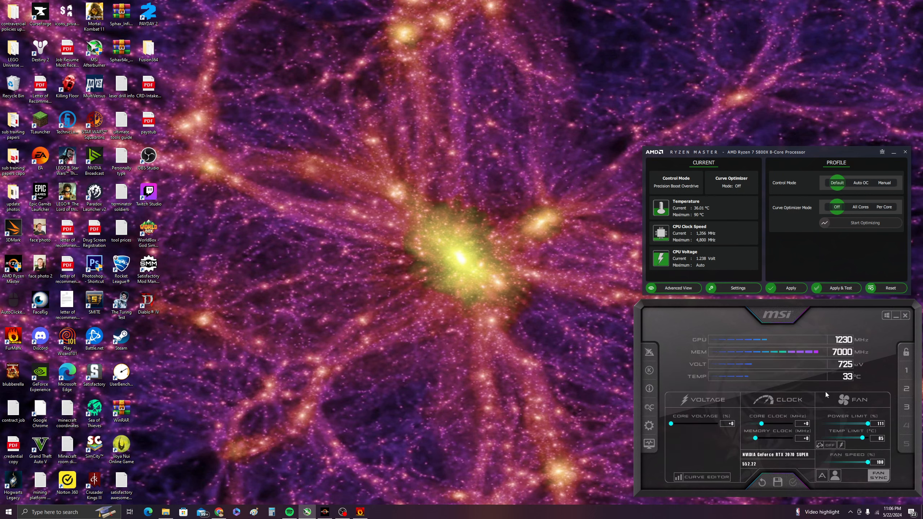
# Set the GPU memory clock offset to +100 MHz and apply it
pyautogui.click(803, 439)
pyautogui.write('100')
pyautogui.press('Return')
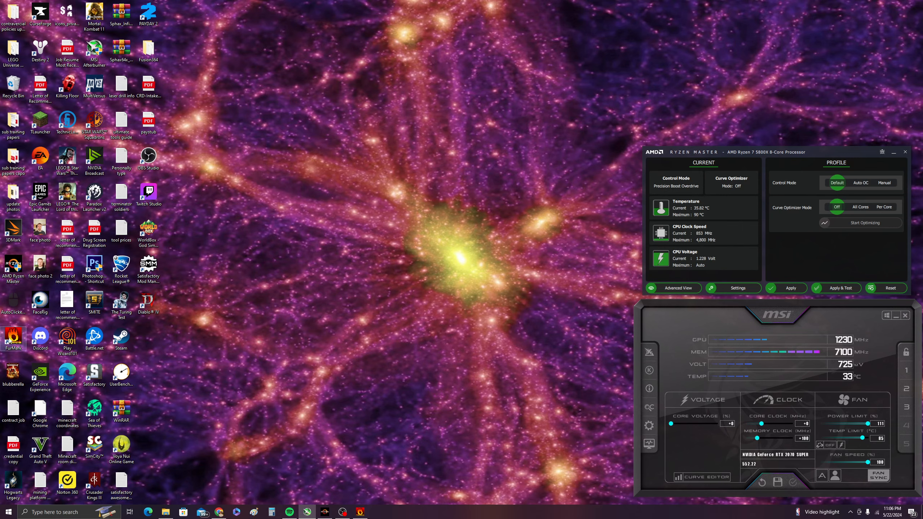
# Run the FurMark GPU stress test with the +100 MHz memory offset and stop it after checking stability
pyautogui.click(360, 512)
pyautogui.click(482, 287)
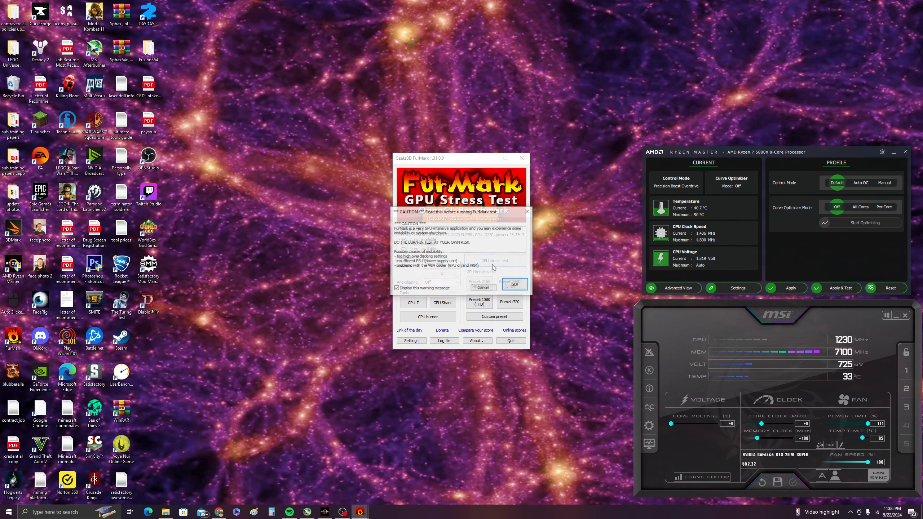
pyautogui.click(509, 280)
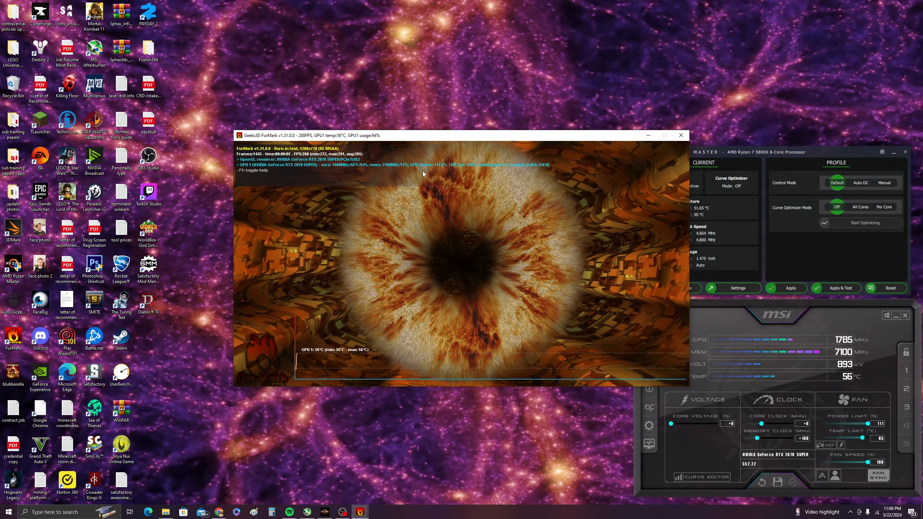
pyautogui.click(680, 136)
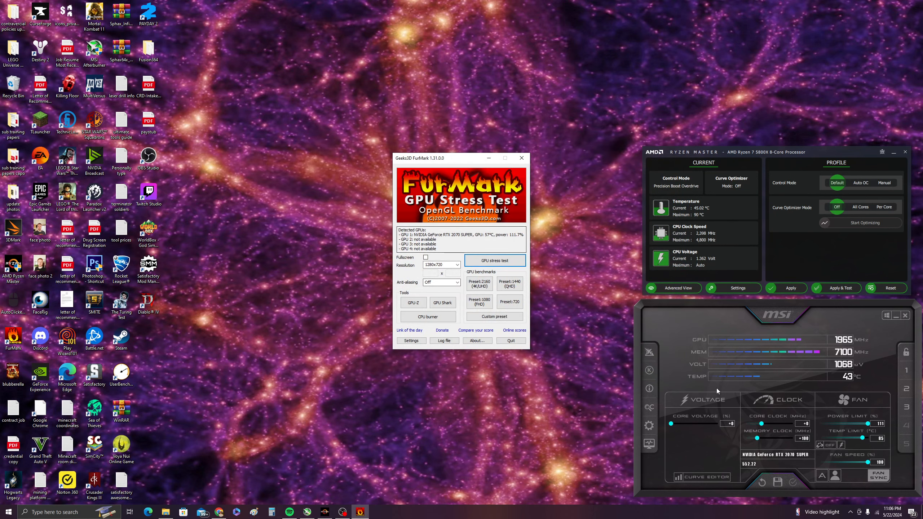
# Raise the GPU memory clock offset to +200 MHz and apply it
pyautogui.click(804, 439)
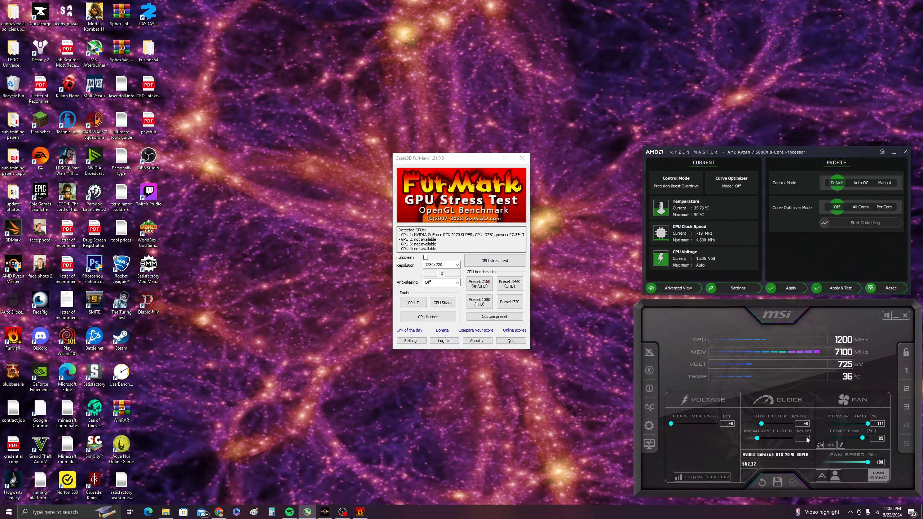
pyautogui.write('200')
pyautogui.press('Return')
pyautogui.click(793, 482)
# Run the FurMark GPU stress test with the +200 MHz memory offset, stop it and close FurMark
pyautogui.click(492, 262)
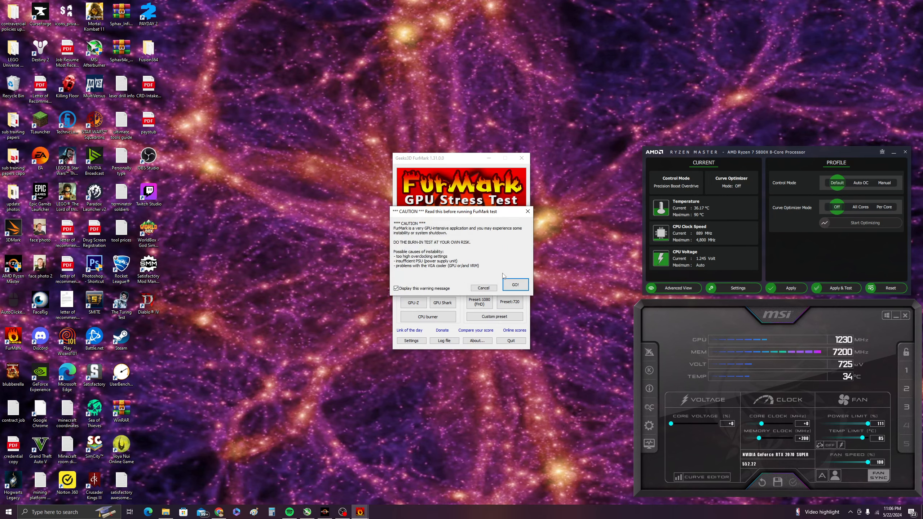
pyautogui.click(515, 285)
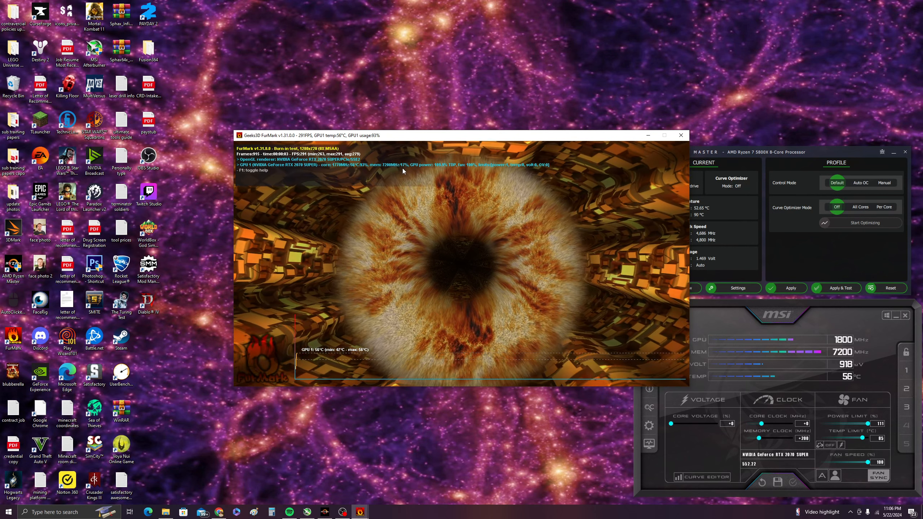
pyautogui.click(681, 135)
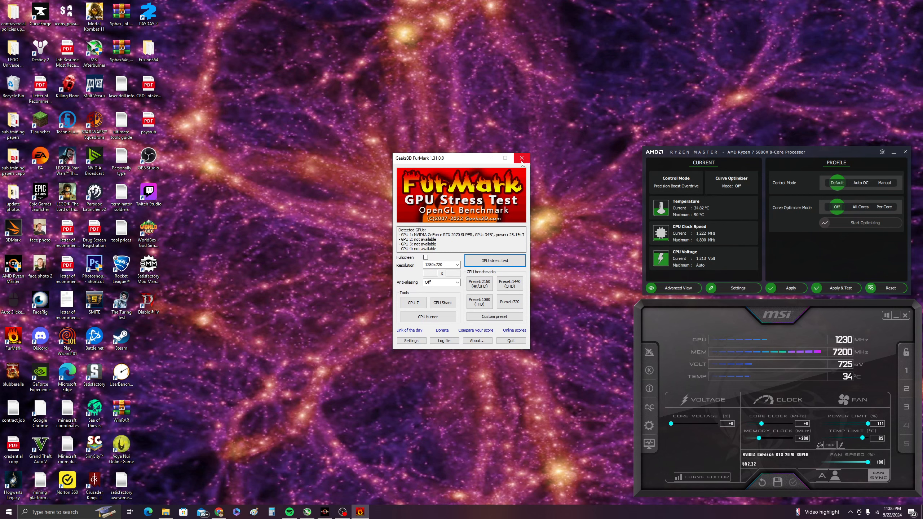
pyautogui.click(524, 161)
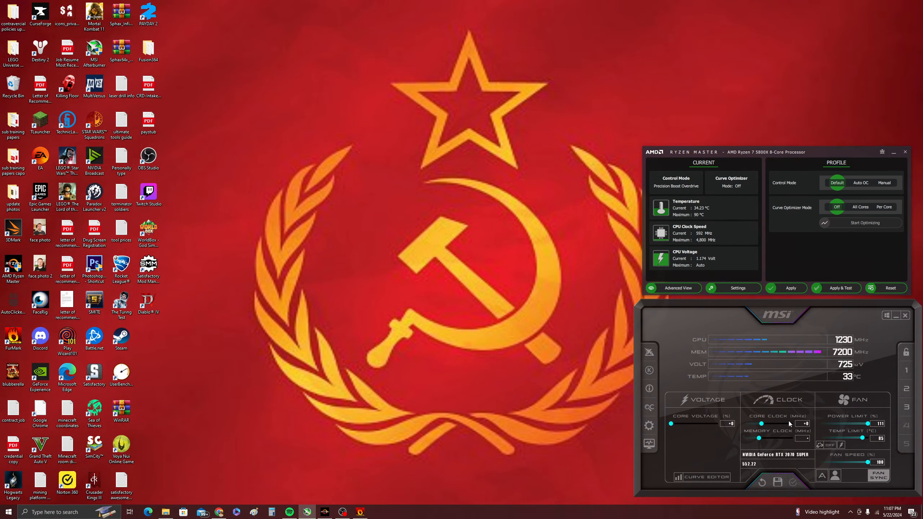
# Apply a memory clock offset of +500 MHz and run the FurMark GPU stress test with it, stopping after a few seconds
pyautogui.press('Return')
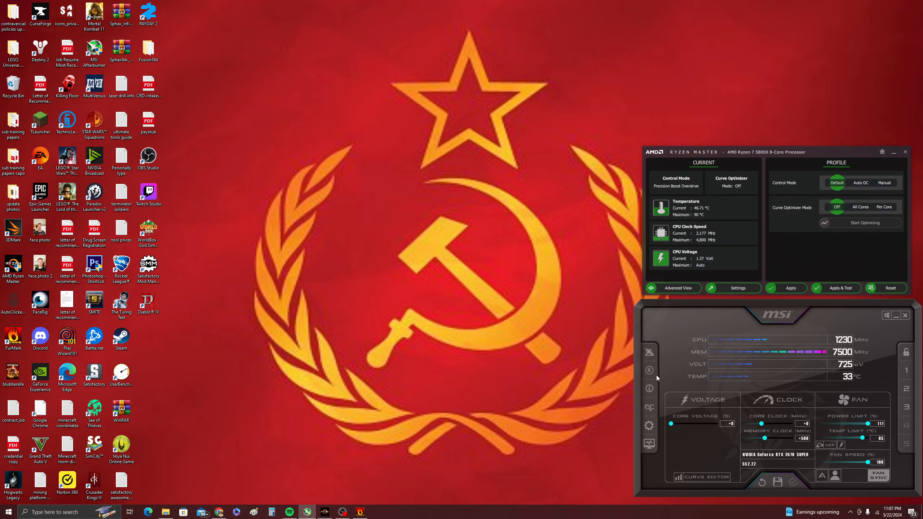
pyautogui.click(360, 512)
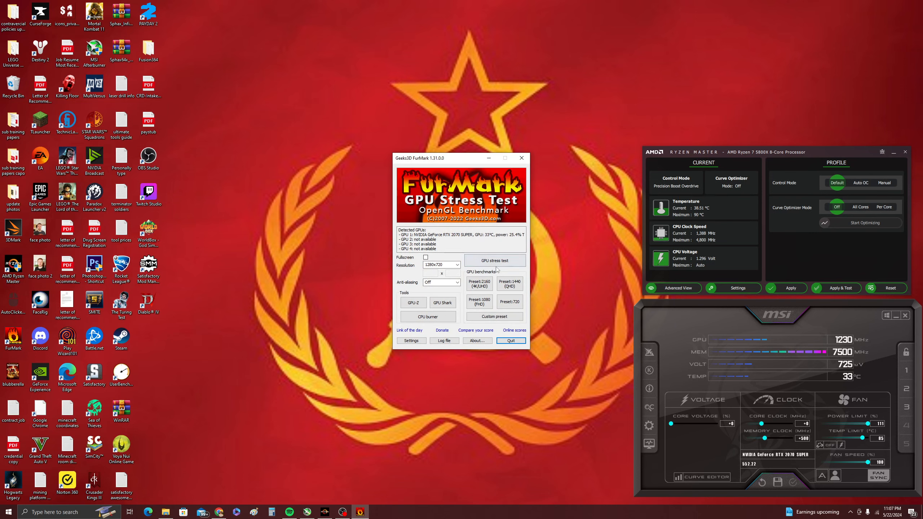
pyautogui.click(803, 439)
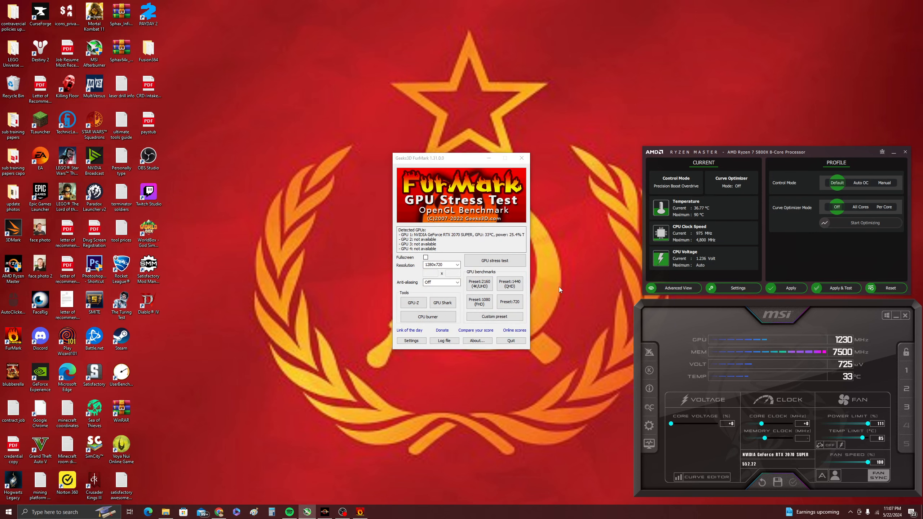
pyautogui.click(494, 261)
pyautogui.click(515, 286)
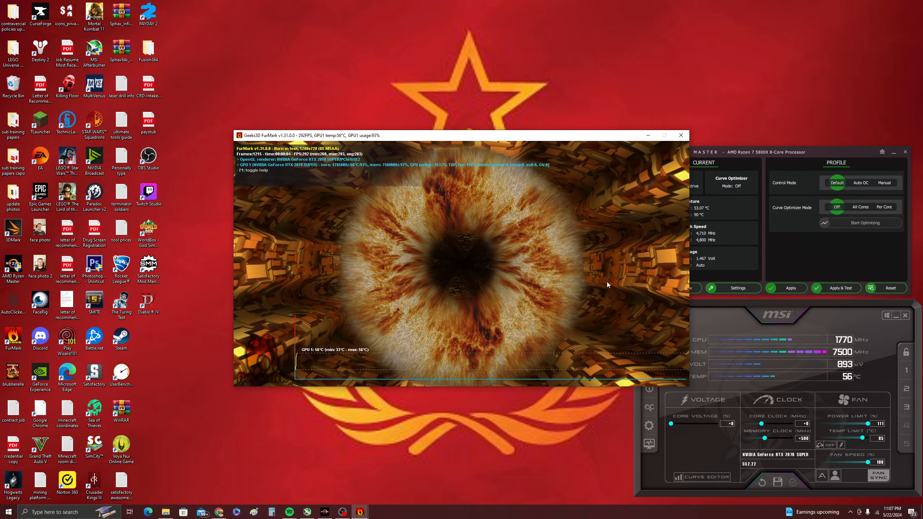
pyautogui.click(686, 137)
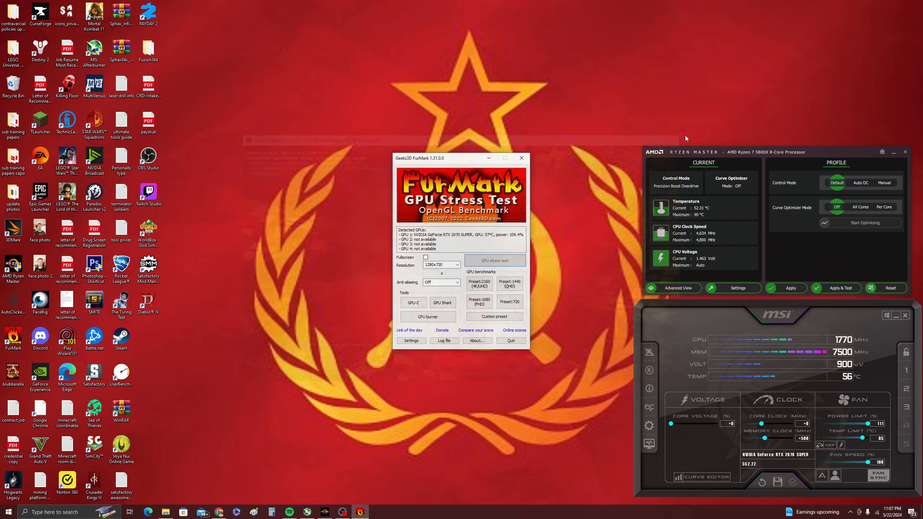
# Lower the GPU memory clock offset to +460 MHz and apply it
pyautogui.click(808, 442)
pyautogui.press('BackSpace')
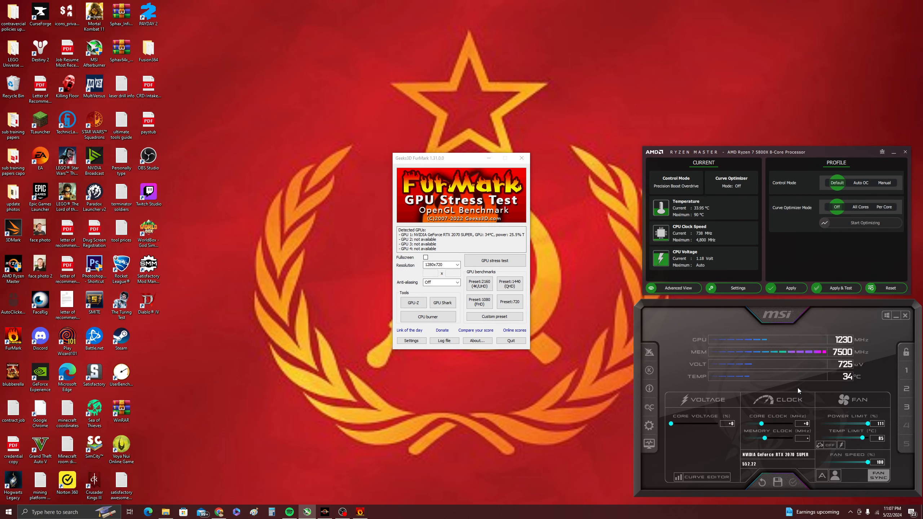
pyautogui.write('460')
pyautogui.press('Return')
pyautogui.click(790, 482)
# Run the FurMark GPU stress test with the +460 MHz memory offset, stop it and close FurMark
pyautogui.click(495, 261)
pyautogui.click(516, 285)
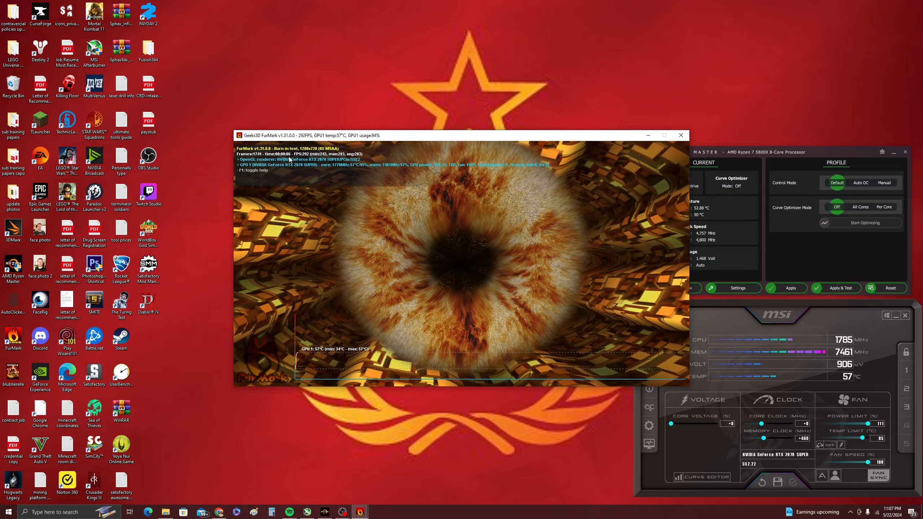
pyautogui.press('Escape')
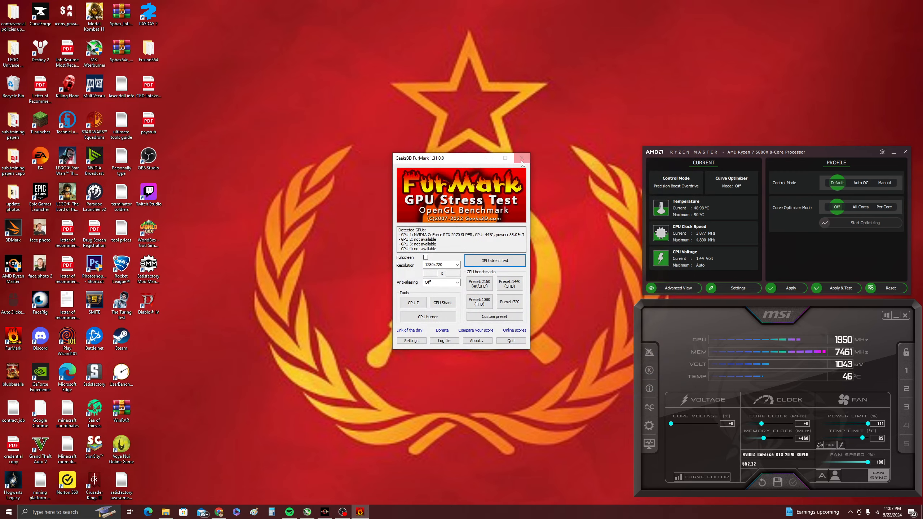
pyautogui.click(522, 159)
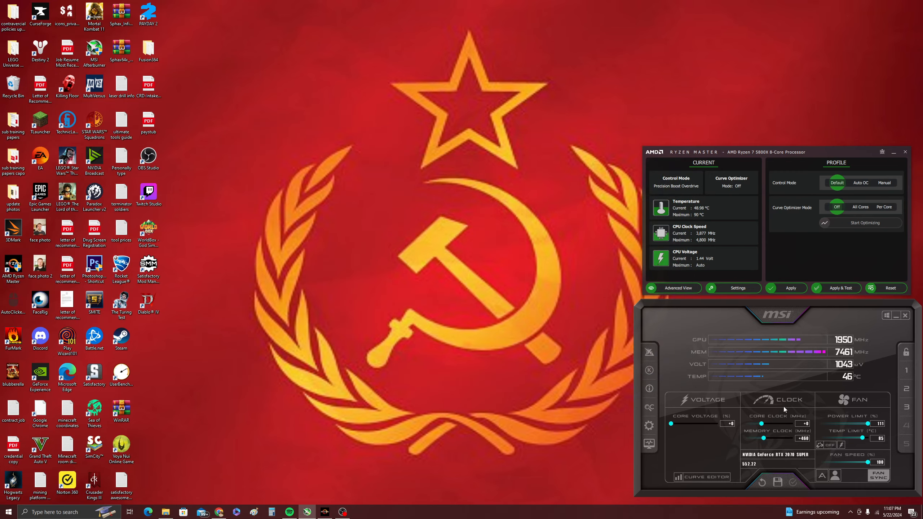
# Load saved profile 3 with its +120 MHz core offset, set the memory clock offset to +460 MHz and apply both
pyautogui.click(907, 409)
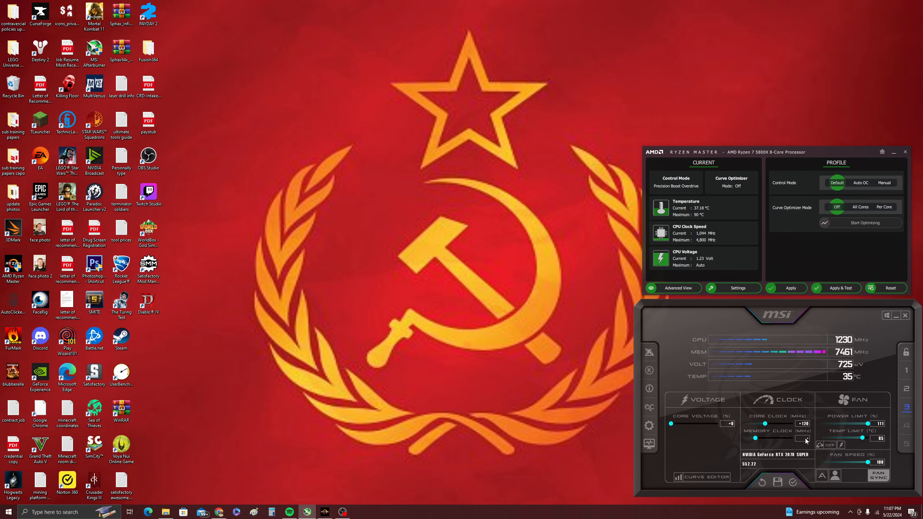
pyautogui.press('Return')
pyautogui.click(794, 480)
# Launch FurMark, stress test the GPU with the combined core and memory overclock, then stop the test and close FurMark
pyautogui.doubleClick(11, 341)
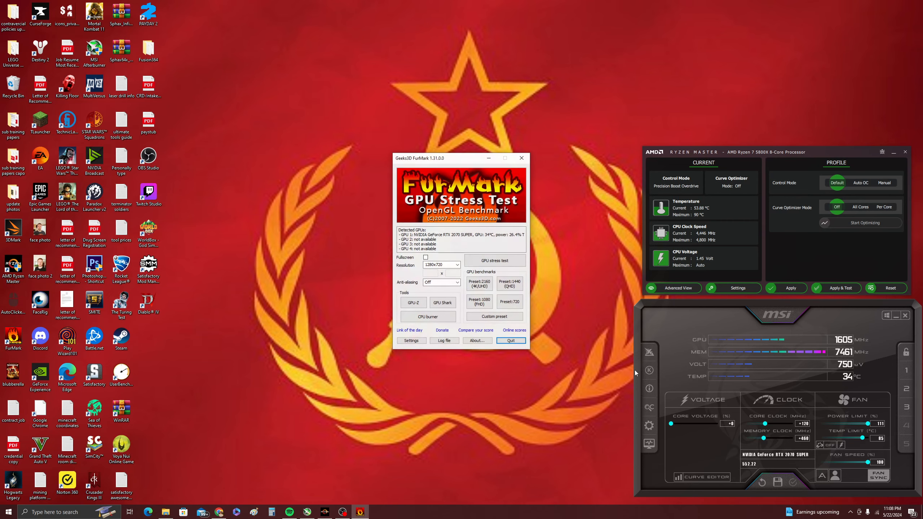
pyautogui.click(510, 230)
pyautogui.click(497, 261)
pyautogui.click(515, 286)
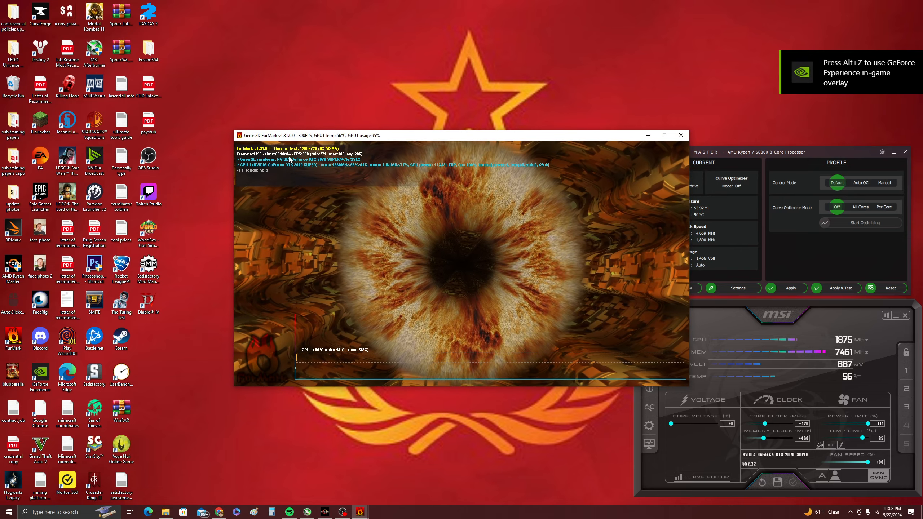
pyautogui.press('Escape')
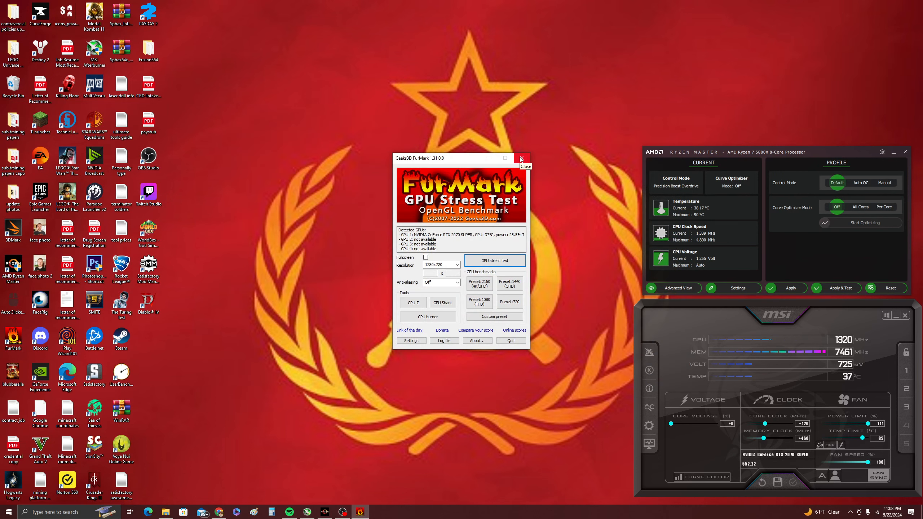
pyautogui.click(521, 159)
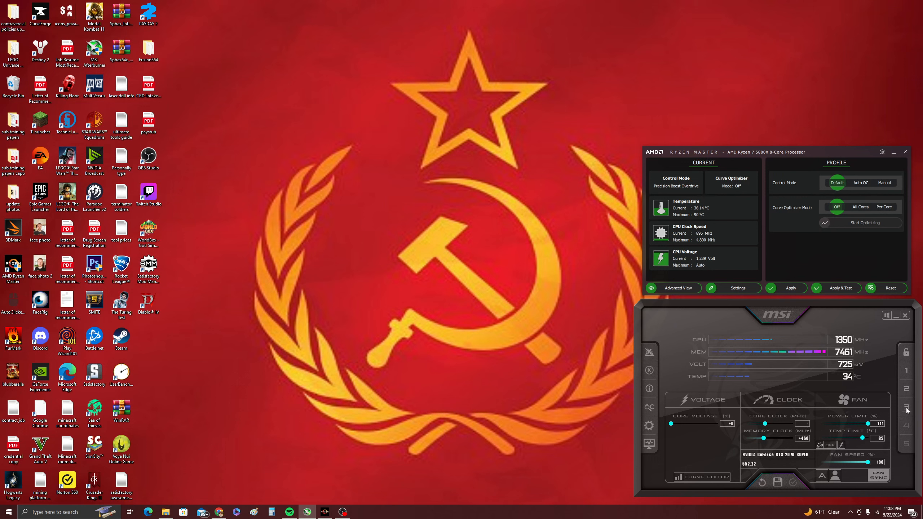
# Load saved profile 2 with its +115 MHz core and +1192 MHz memory clock offsets and apply it
pyautogui.click(907, 389)
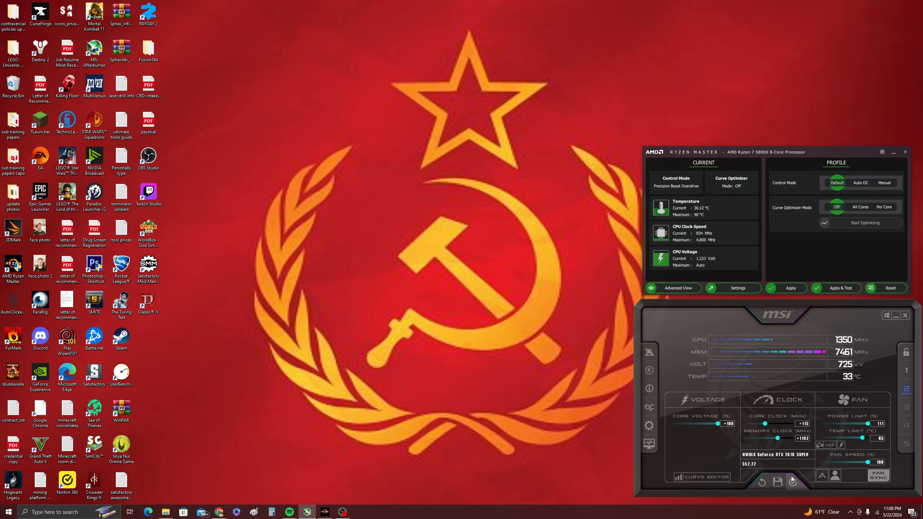
pyautogui.click(793, 481)
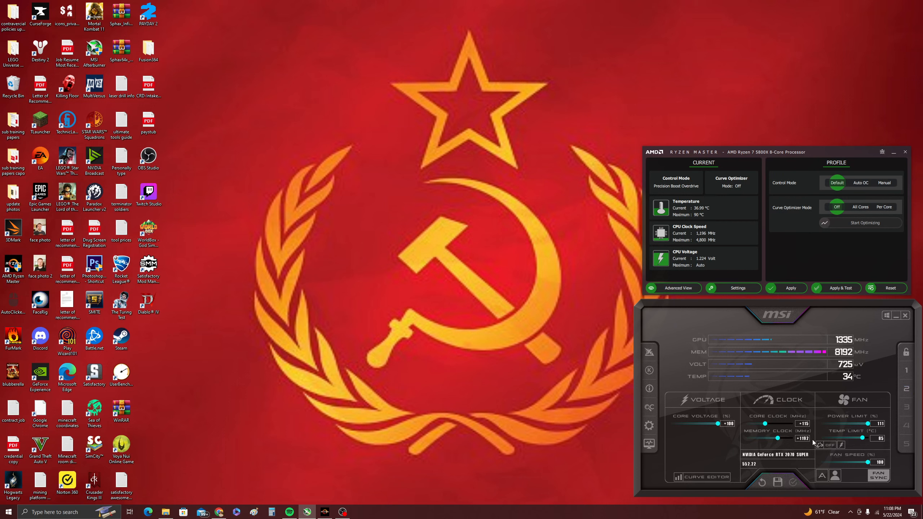
# Reset the GPU settings to default, set fan speed to 100%, power limit to 111% and temperature limit to 85 °C, and apply them
pyautogui.click(763, 482)
pyautogui.click(821, 462)
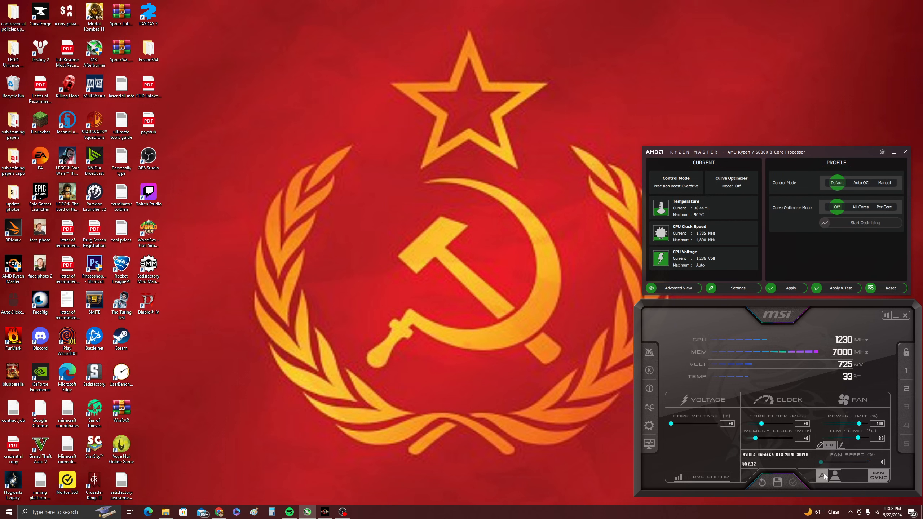
pyautogui.moveTo(820, 463); pyautogui.dragTo(865, 442)
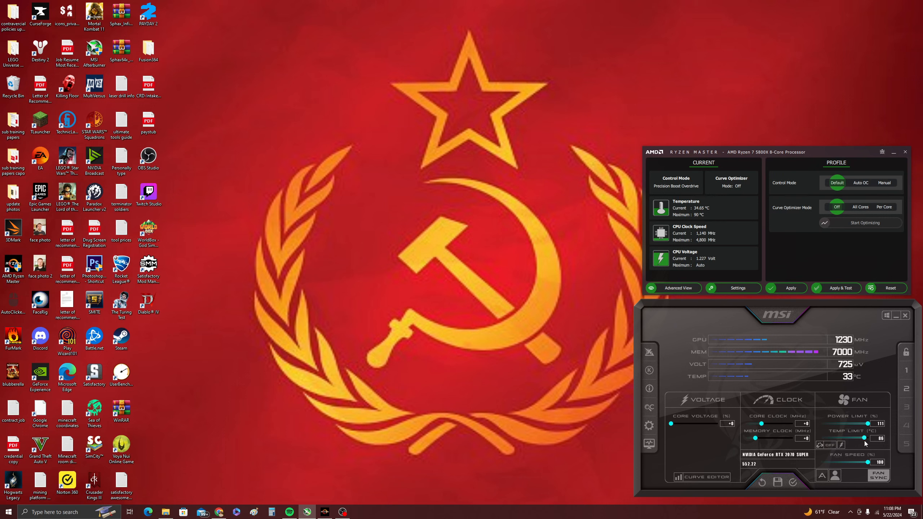
pyautogui.click(794, 482)
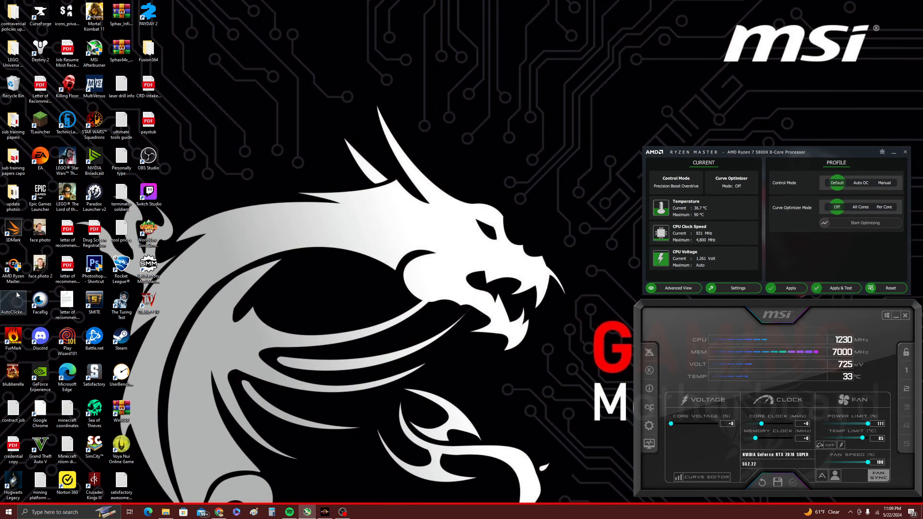
# Launch 3DMark from the desktop, open Steam while it starts and close the Steam library window
pyautogui.doubleClick(12, 233)
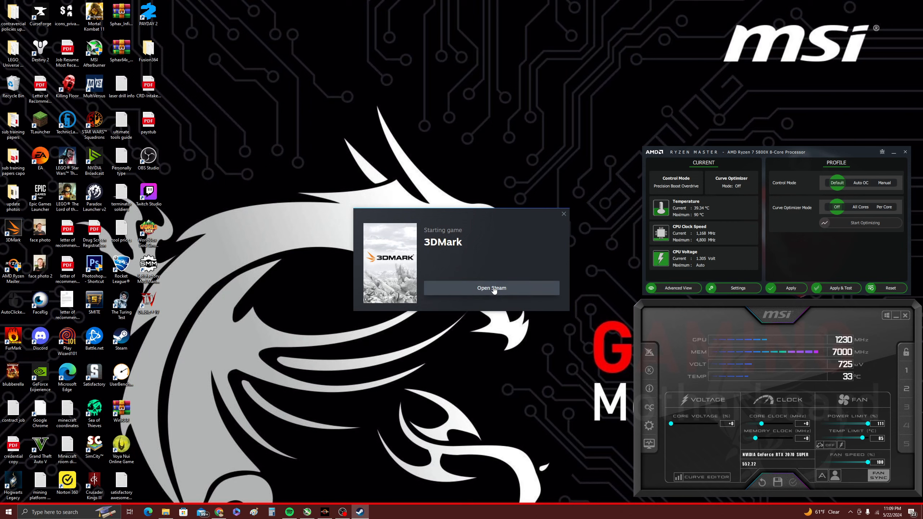
pyautogui.click(494, 289)
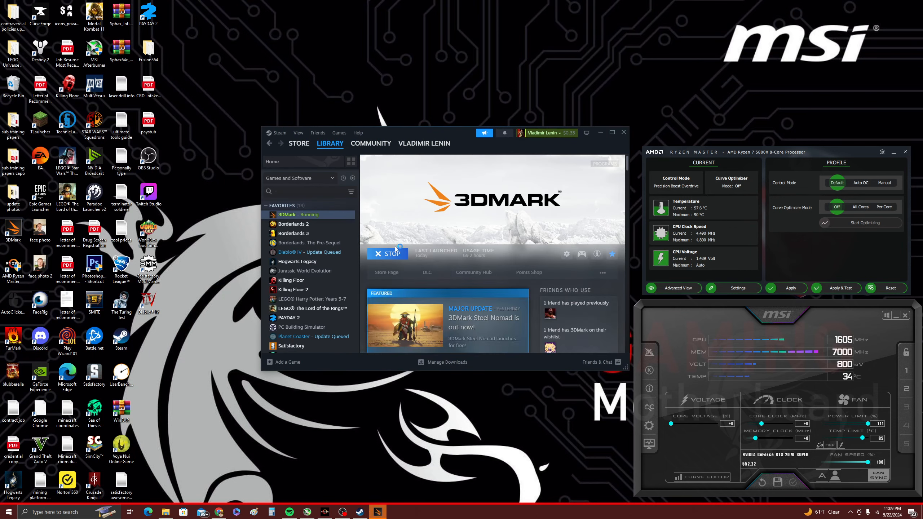
pyautogui.click(624, 133)
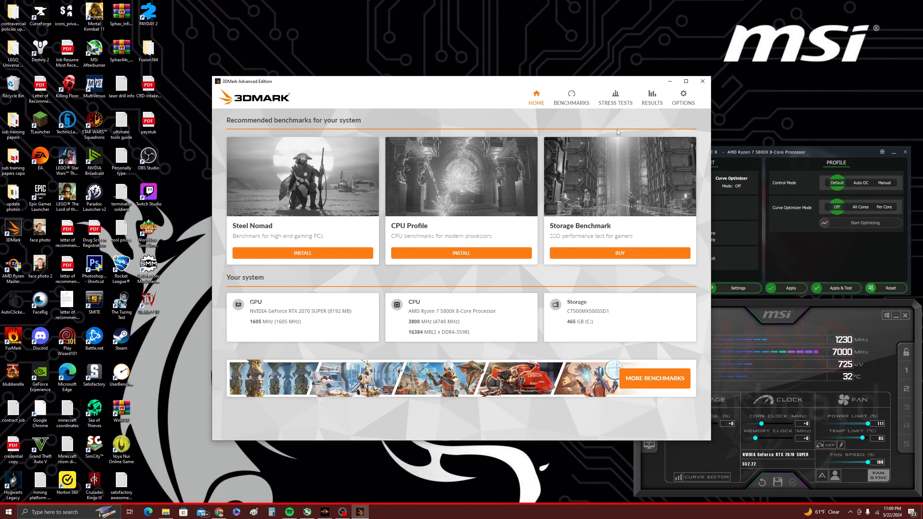
# Open the Time Spy benchmark's custom run settings in 3DMark and include the demo
pyautogui.click(571, 99)
pyautogui.scroll(-5, 360, 289)
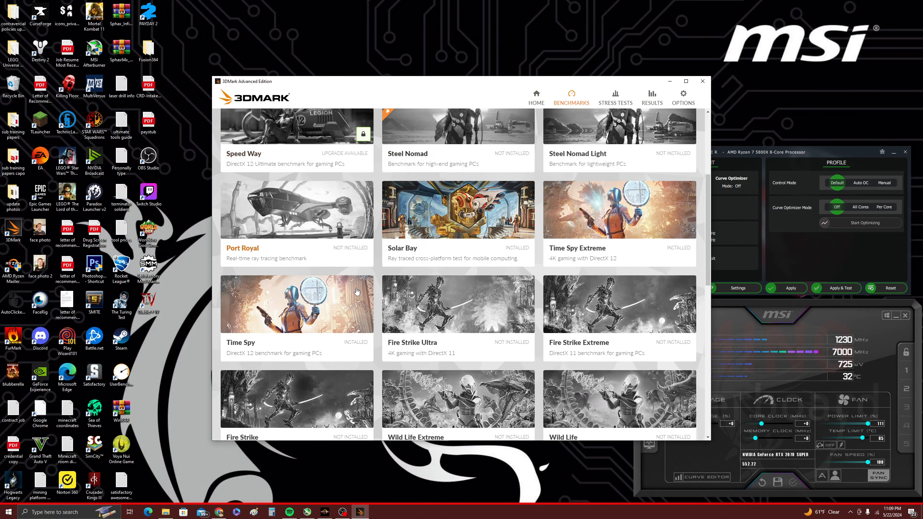
pyautogui.click(308, 307)
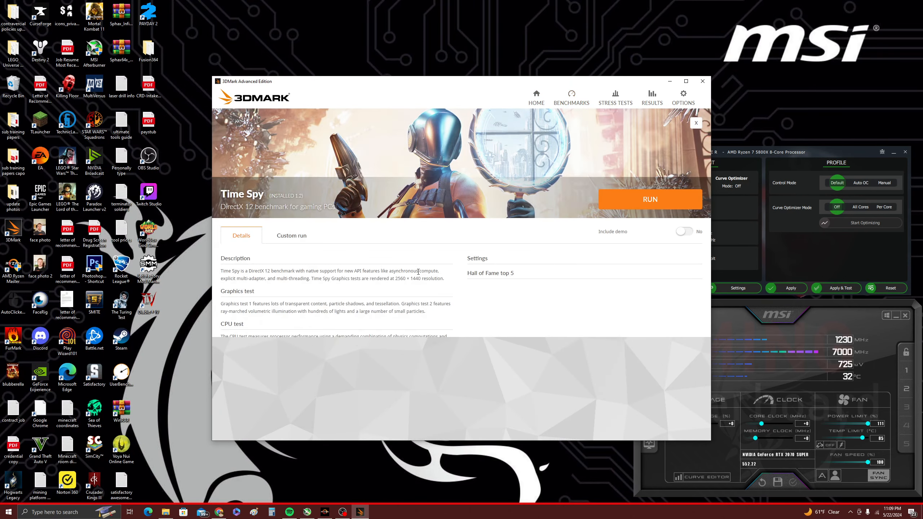
pyautogui.click(294, 237)
pyautogui.click(681, 234)
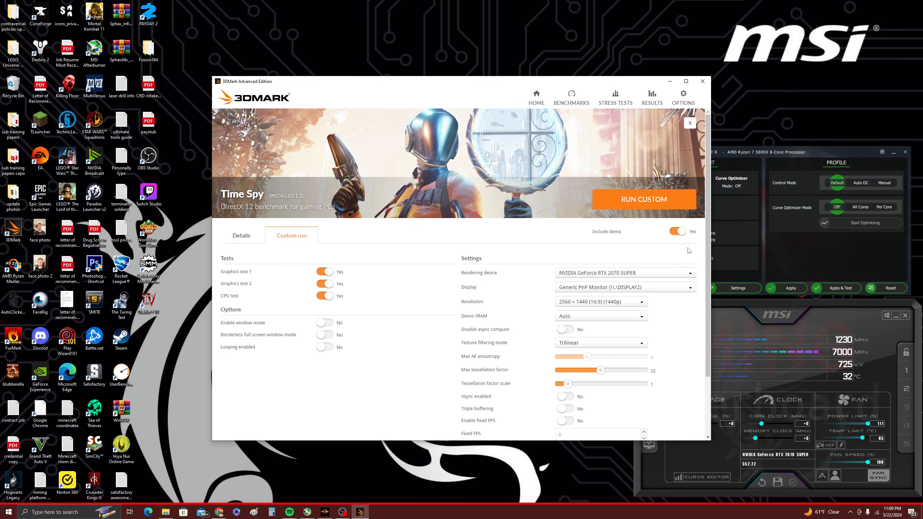